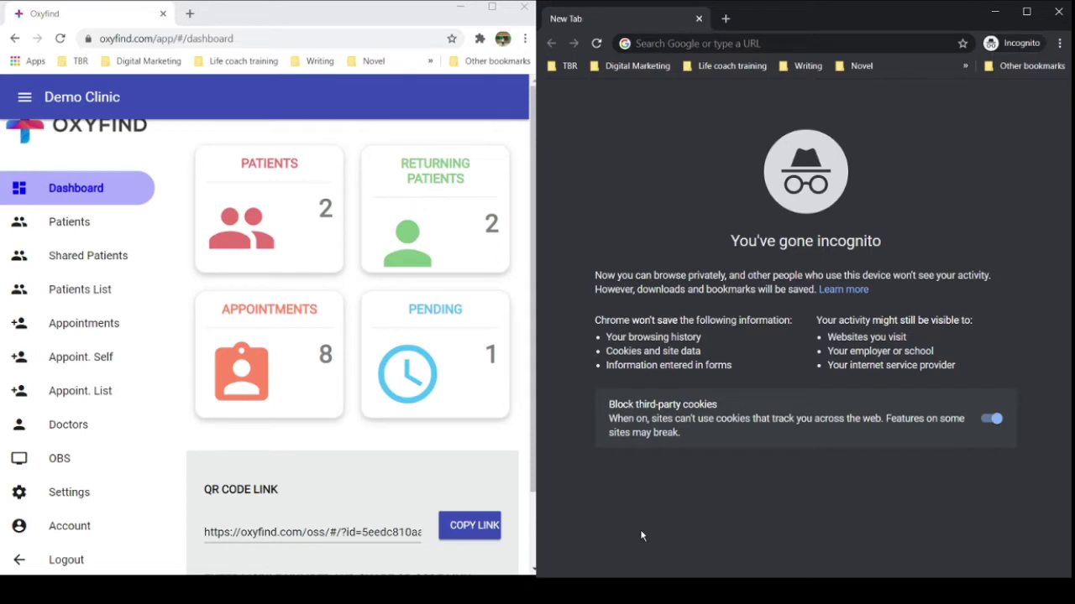
Step: Copy the clinic's QR code booking link from the dashboard and switch to the private window
scroll(470, 454, down, 1)
click(472, 444)
click(471, 445)
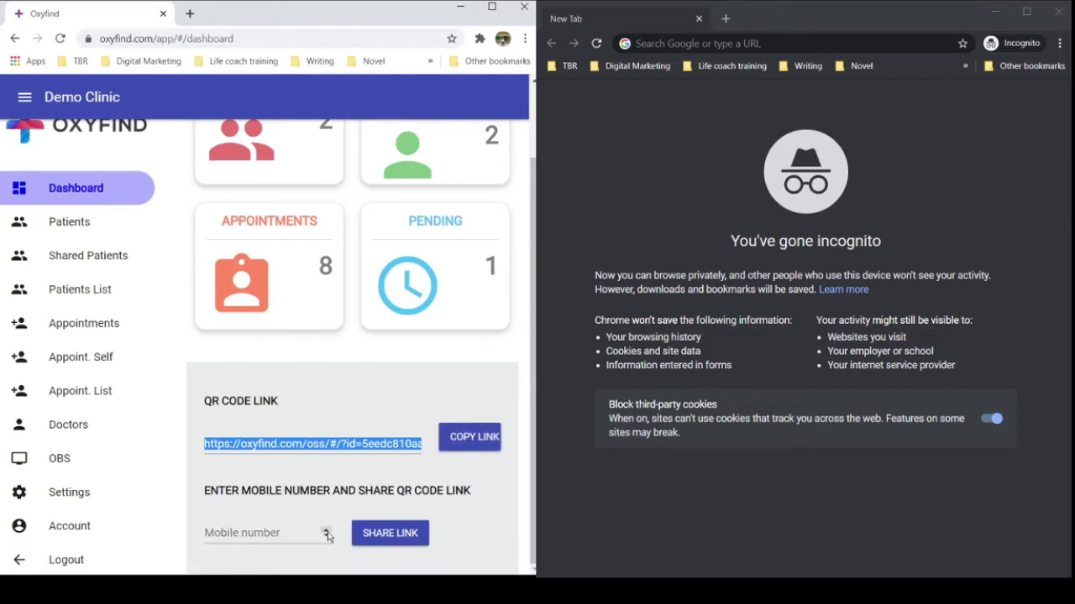
click(662, 4)
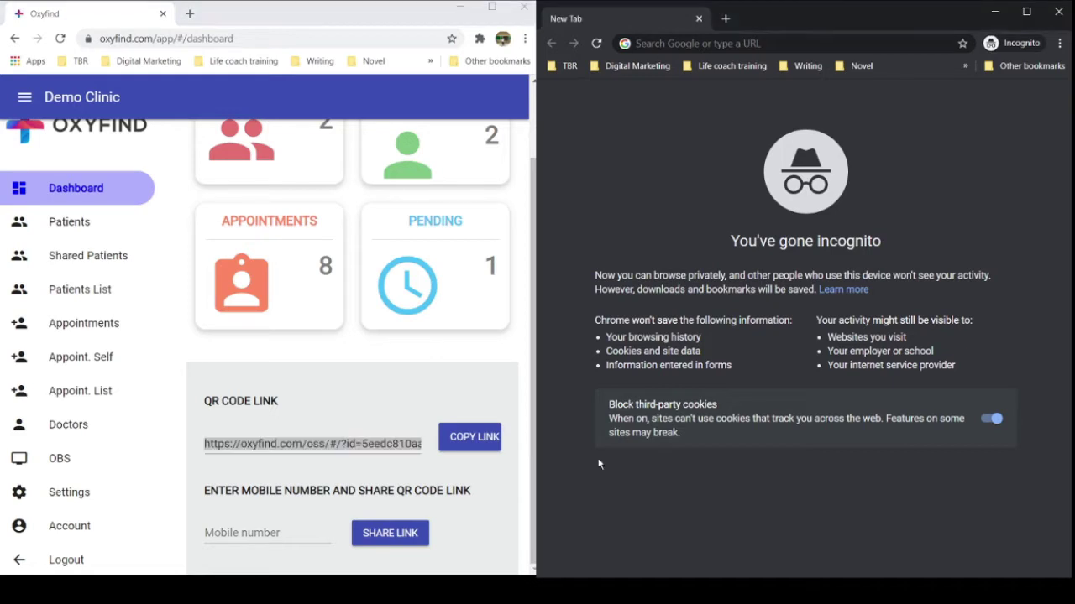
Step: Open the copied booking link in the private window's address bar
click(675, 43)
text(https://oxyfind.com/oss/#/?id=5eedc810aaa824159fffb473)
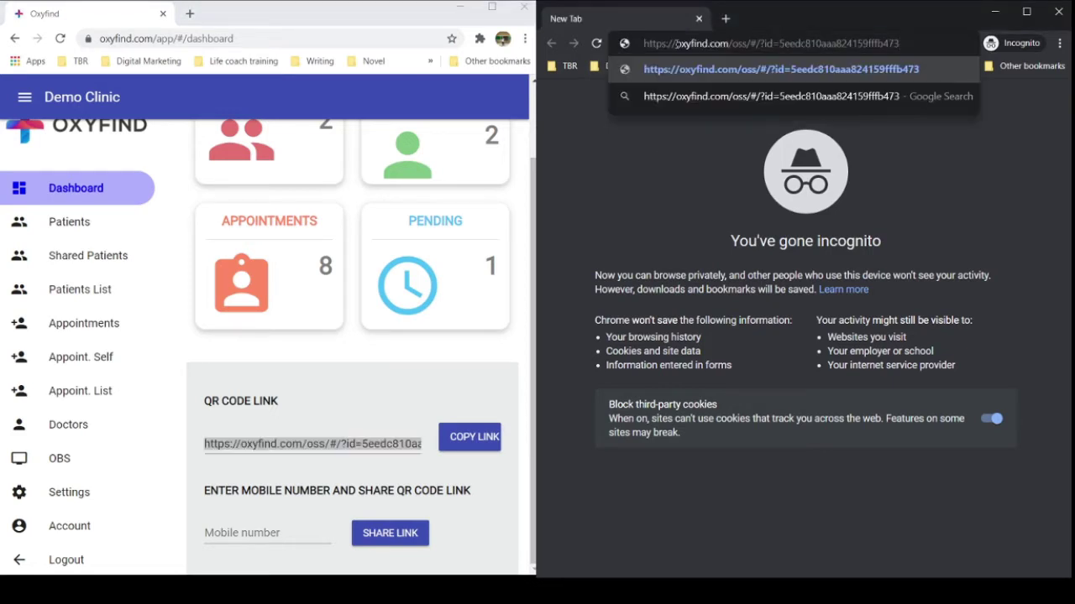
key(Return)
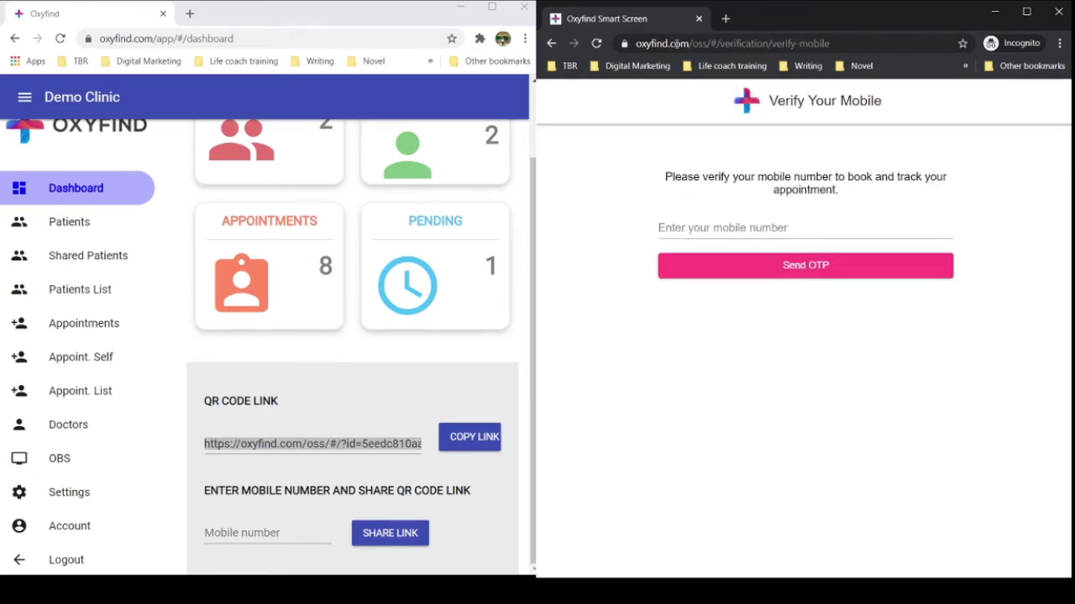
Step: Enter the patient's mobile number and verify it with the one-time code
click(675, 225)
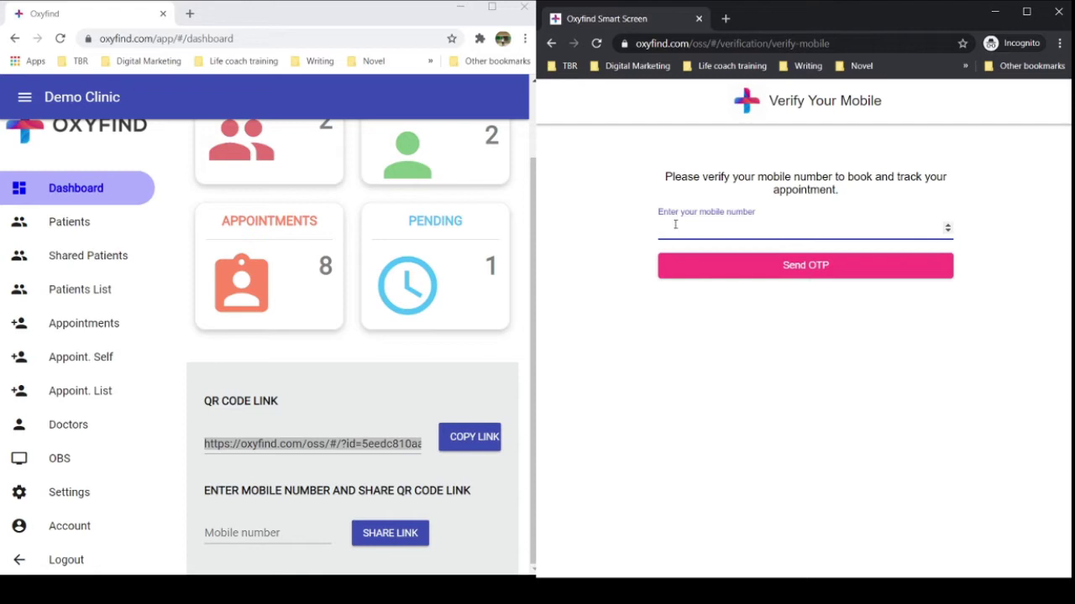
click(812, 275)
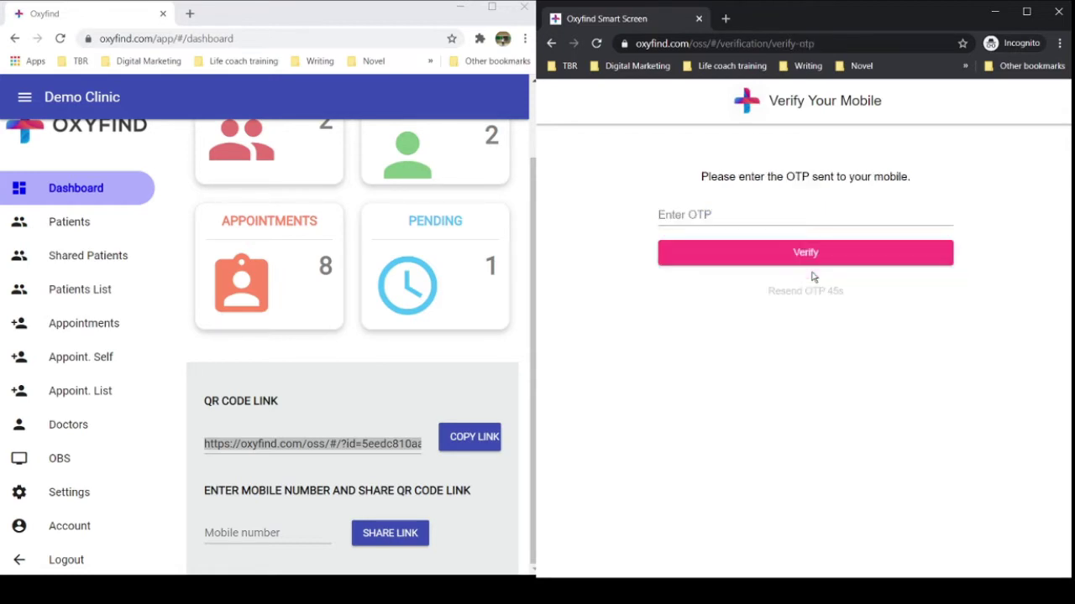
click(673, 214)
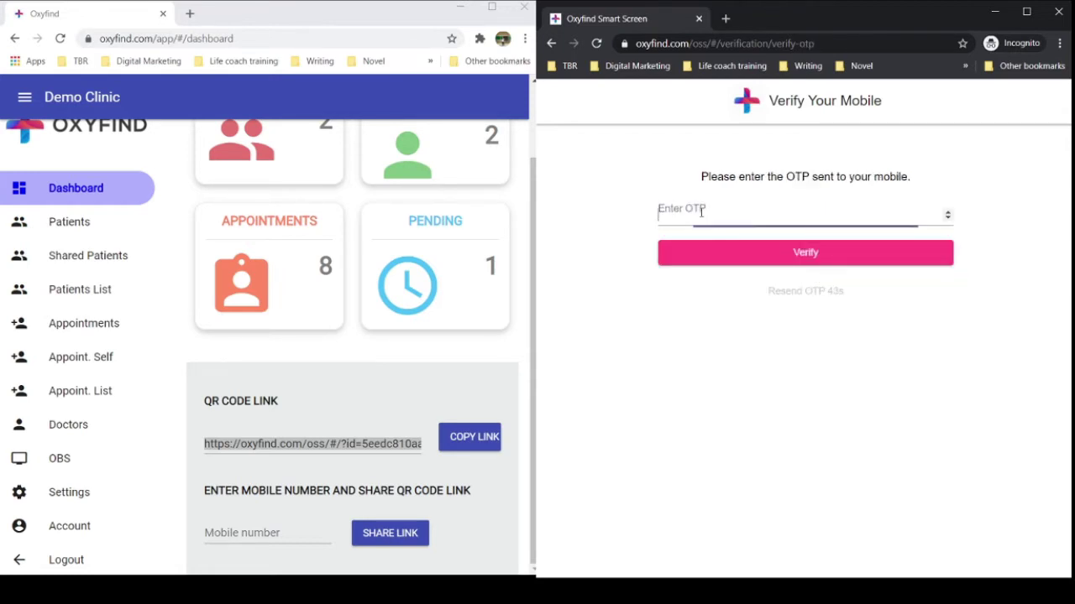
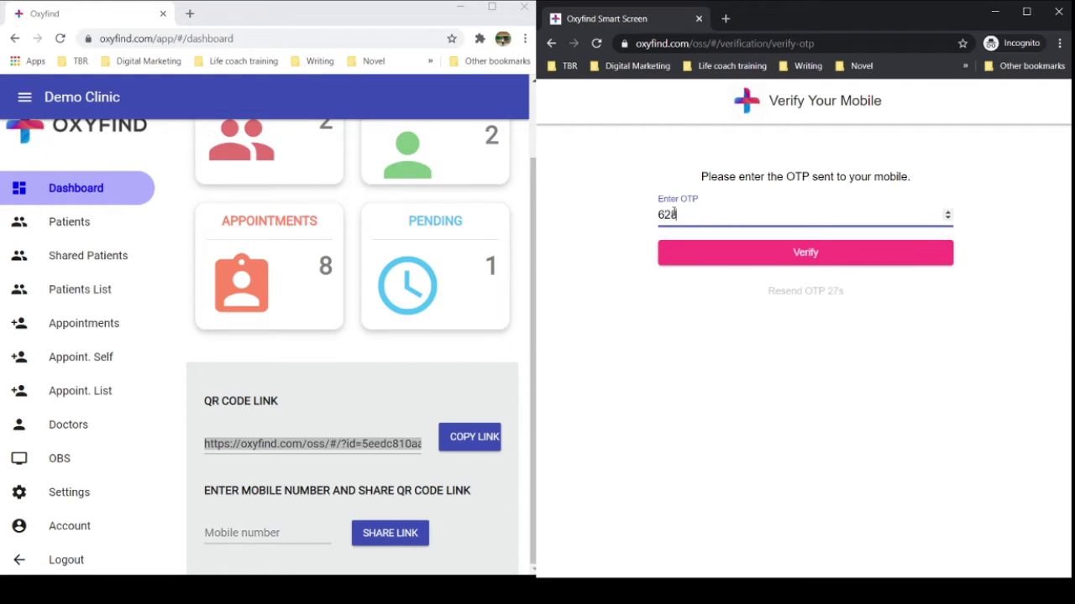
click(790, 249)
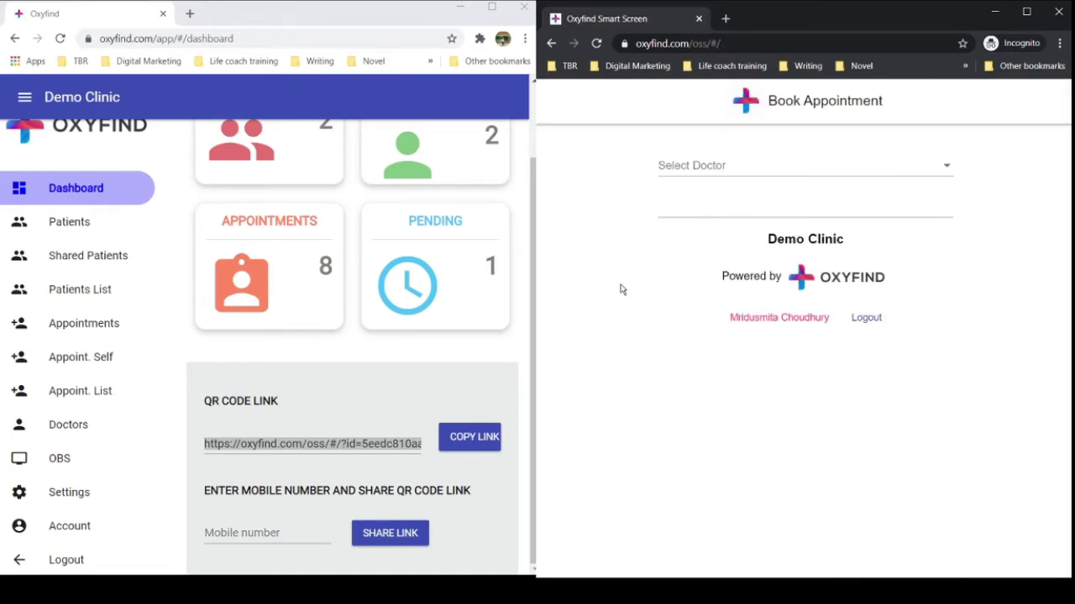
Step: Choose Dr Randeep as the doctor and set the appointment date to 01/27/2021
click(689, 167)
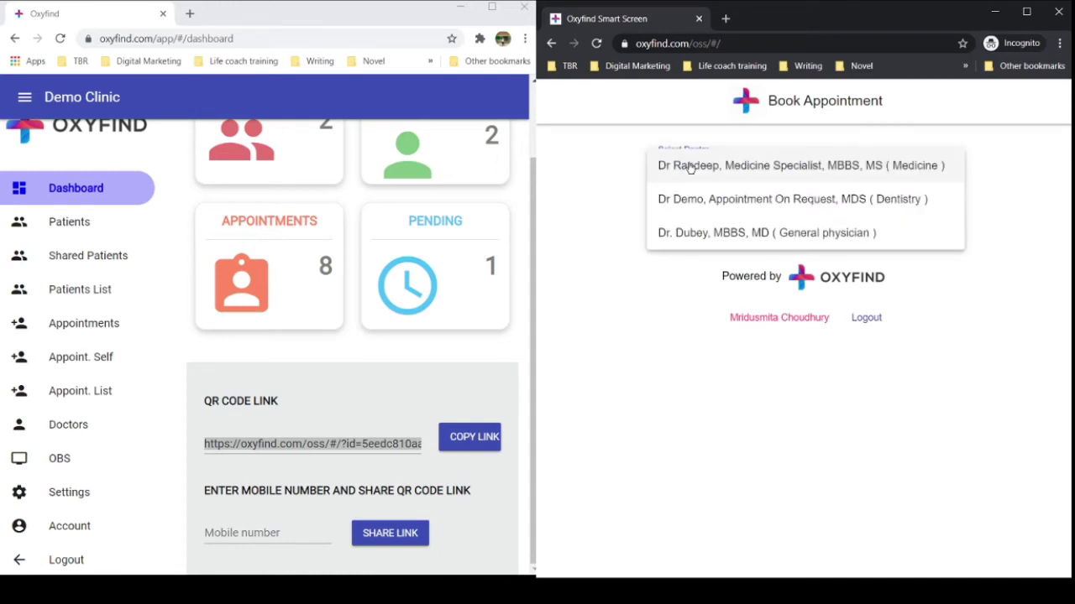
click(713, 165)
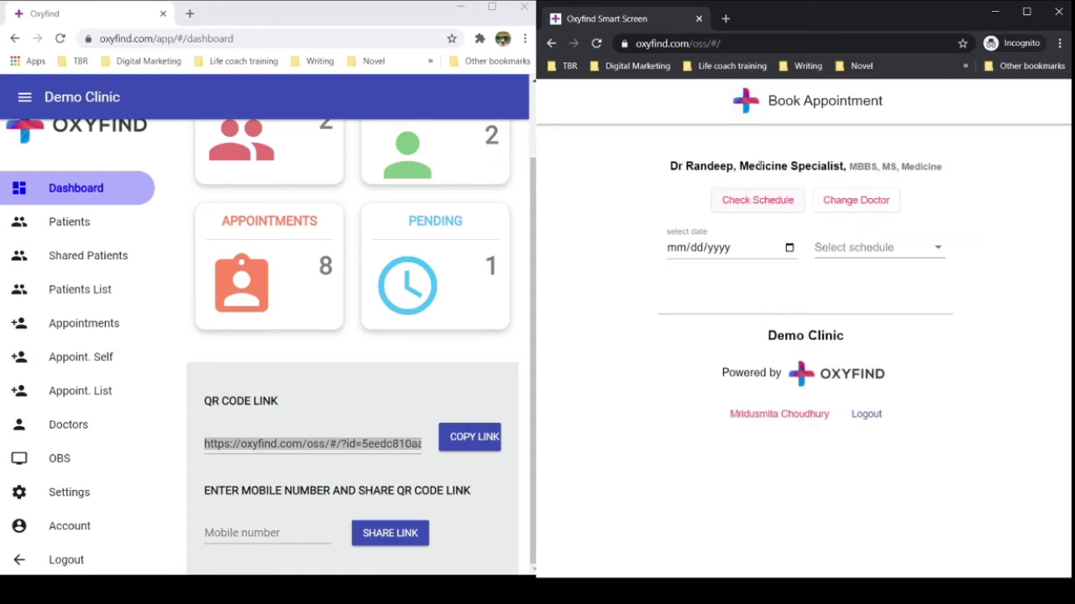
click(845, 248)
click(705, 249)
click(787, 248)
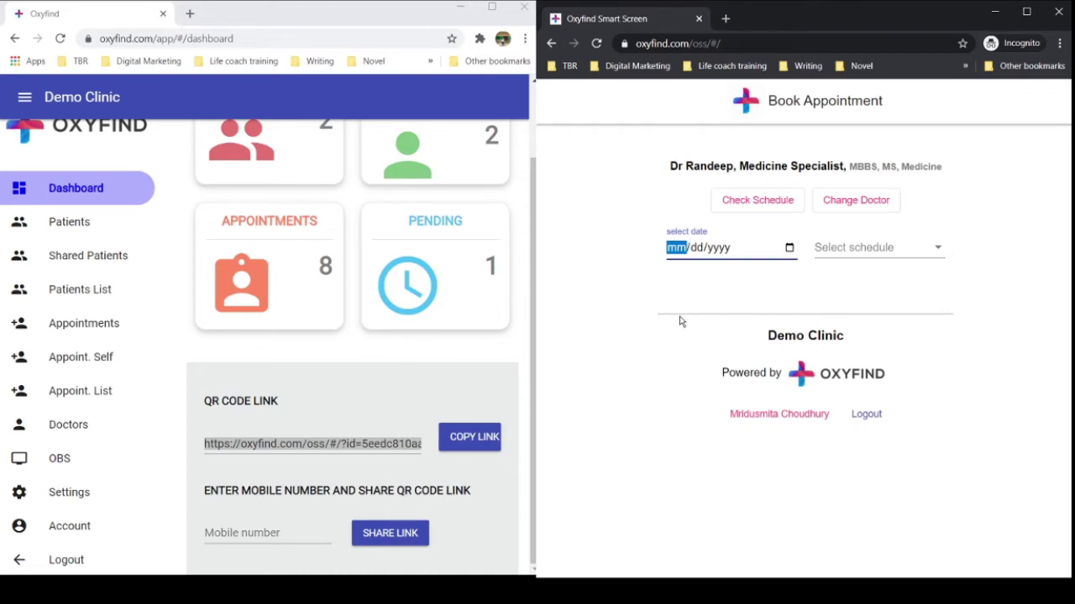
text(01272021)
click(622, 341)
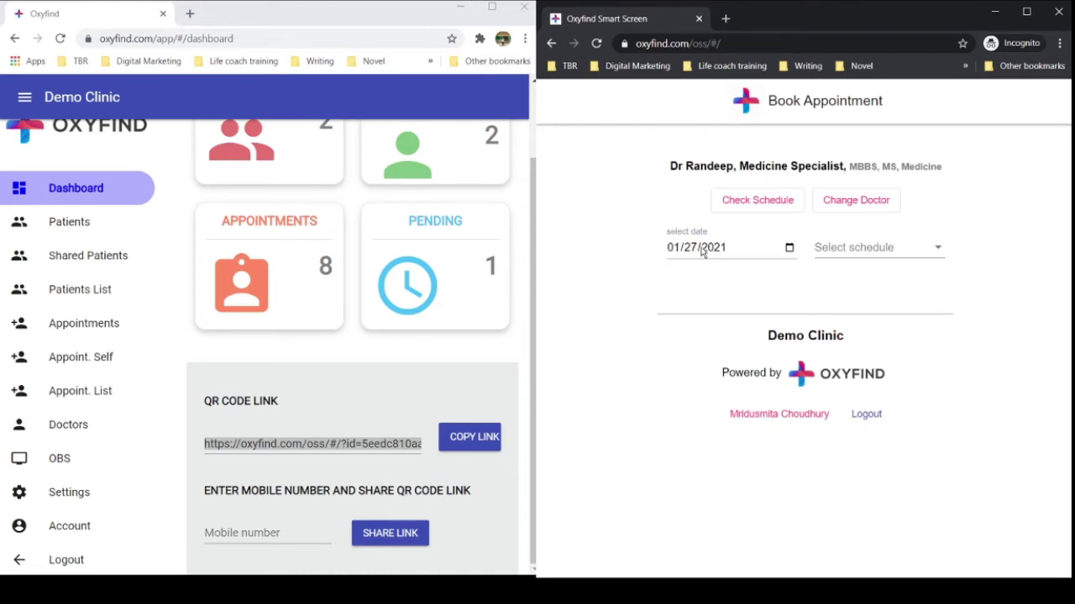
Step: Pick the Afternoon schedule and submit the appointment request
click(853, 250)
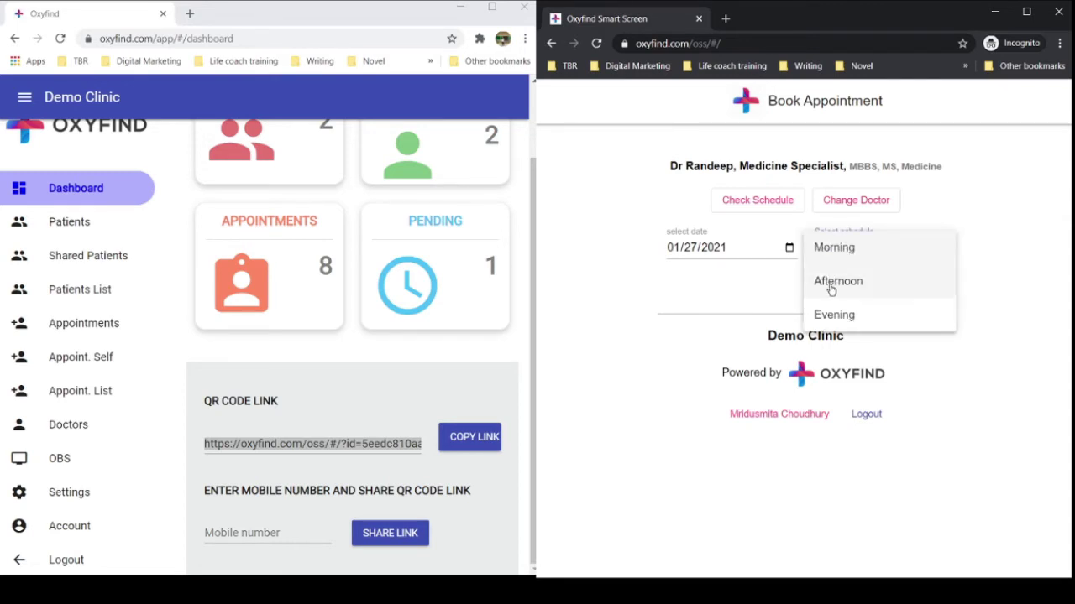
click(831, 285)
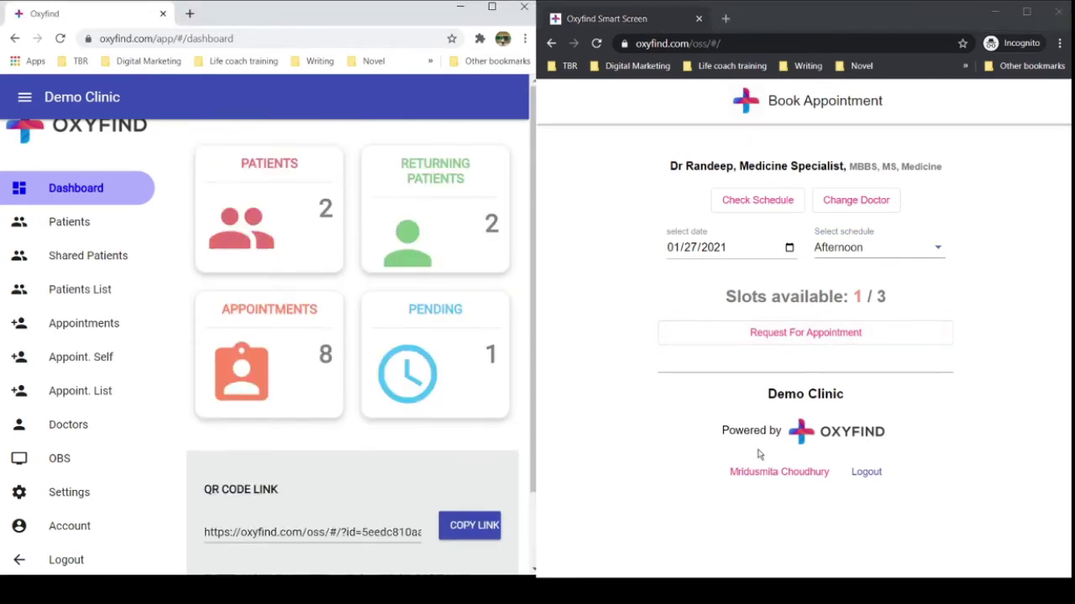
click(791, 336)
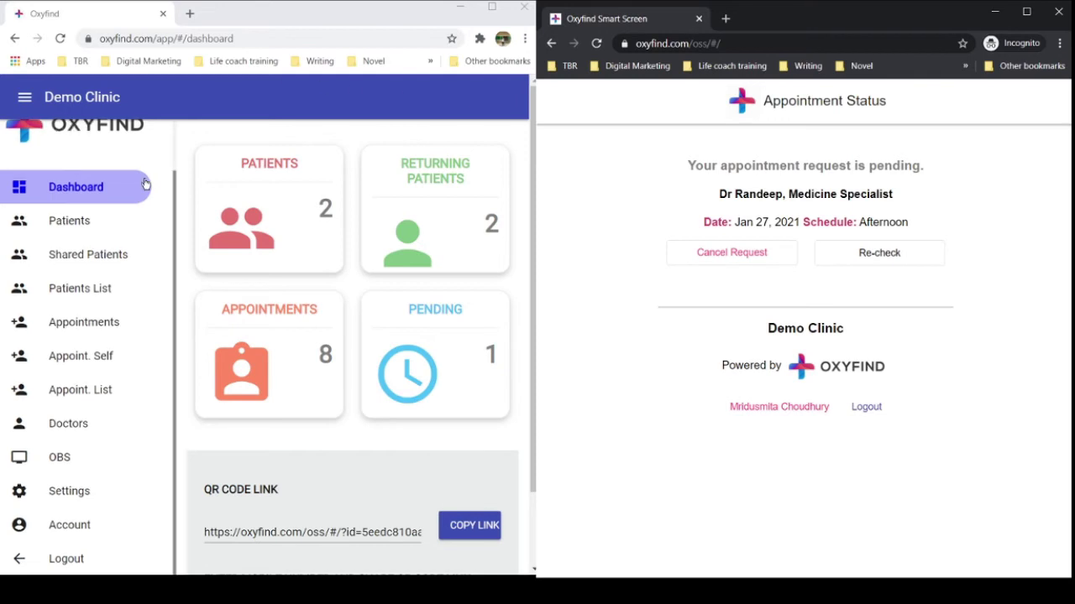
Step: In the clinic's self-appointment list, accept the patient's request and book it into slot 3
click(107, 366)
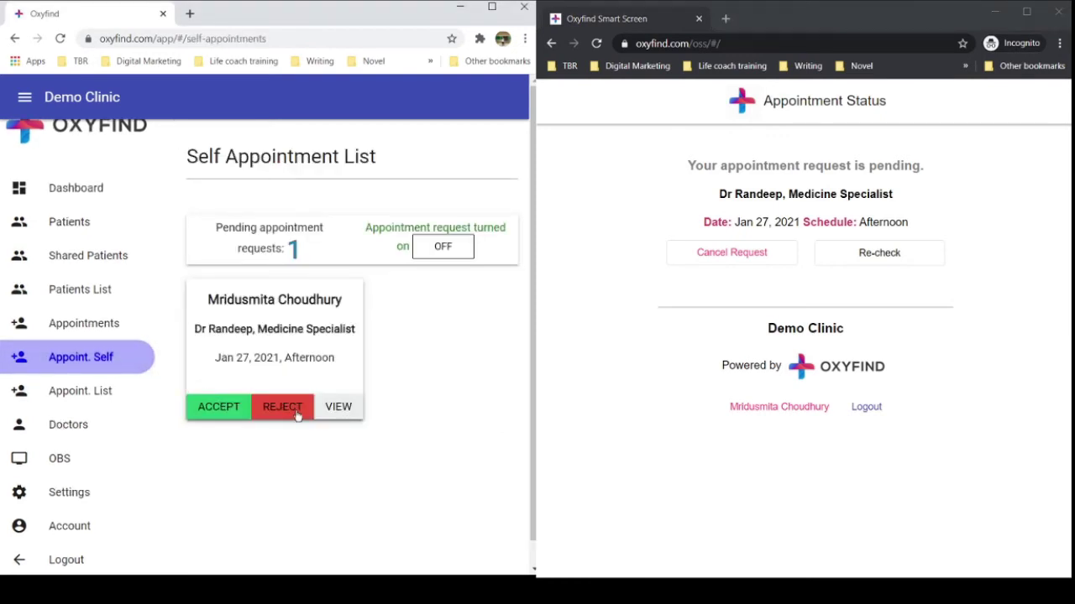
click(210, 411)
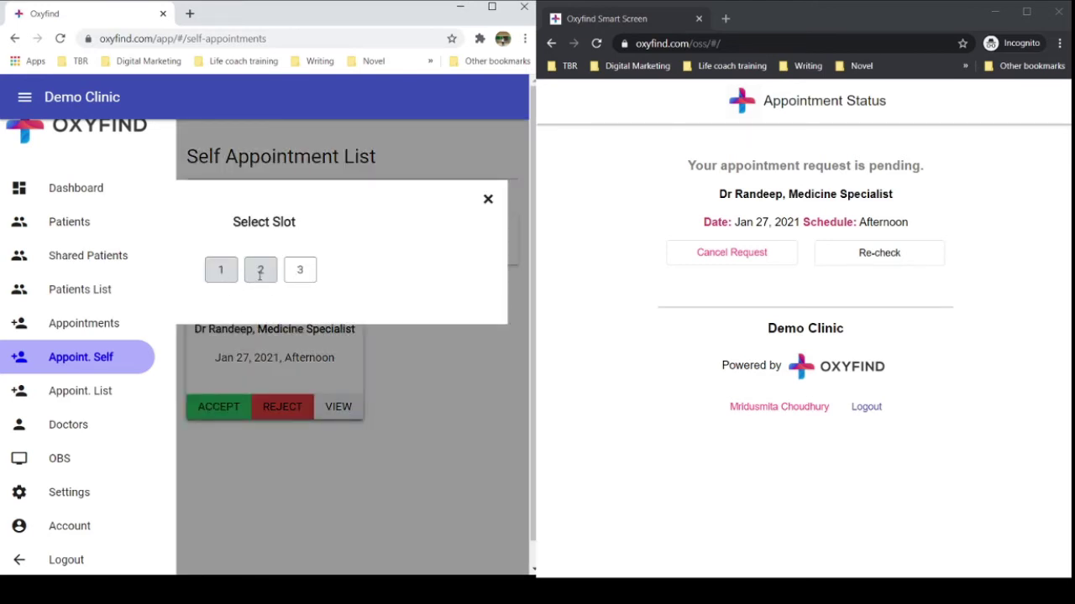
click(294, 275)
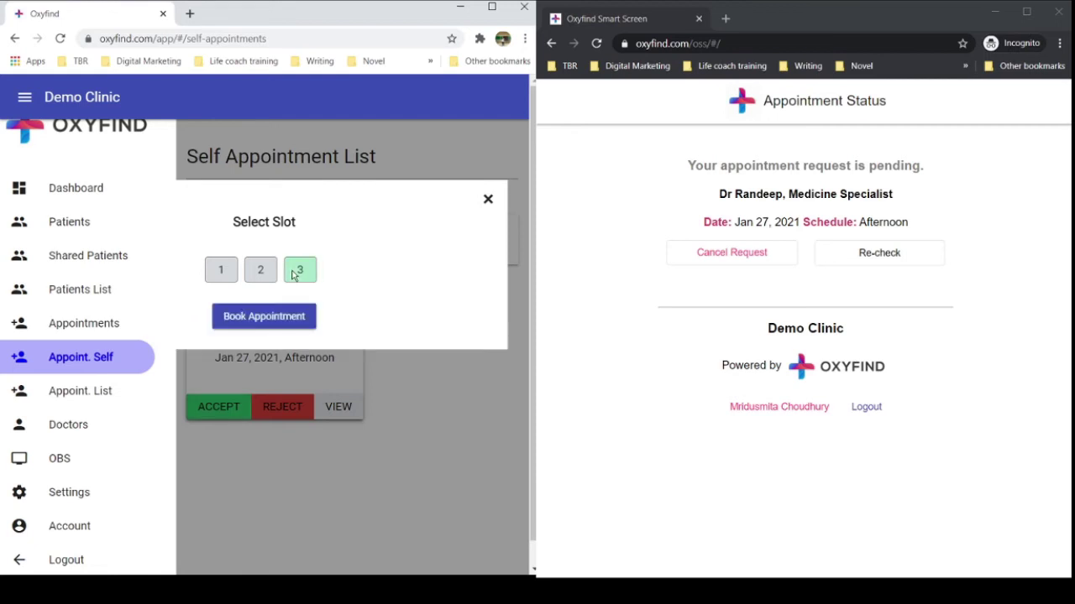
click(277, 328)
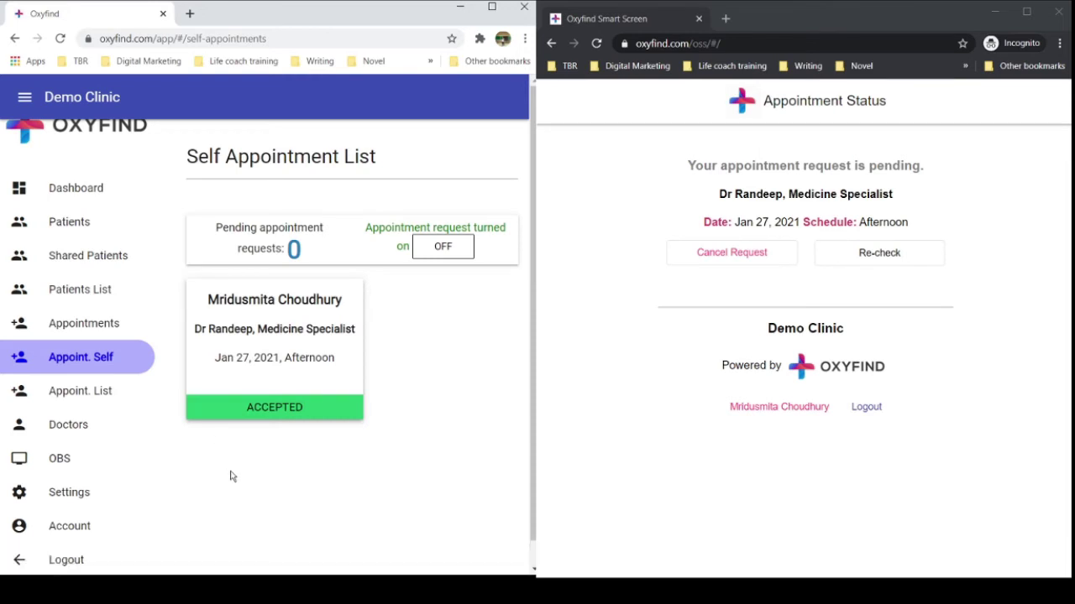
Step: Re-check the patient's status to see slot 3, then turn appointment tracking ON
click(866, 253)
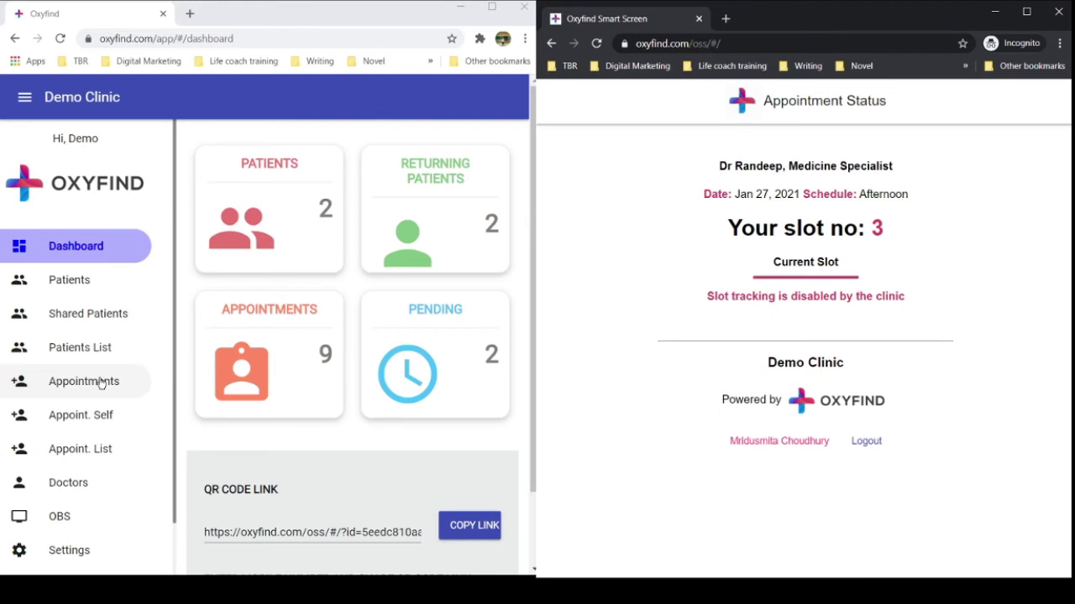
click(89, 381)
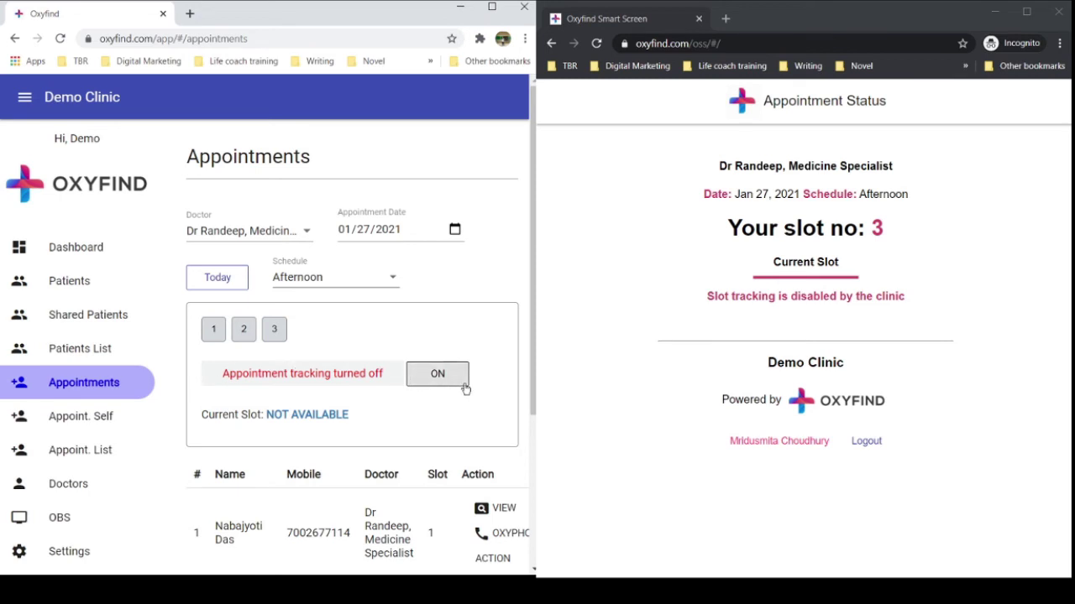
click(437, 378)
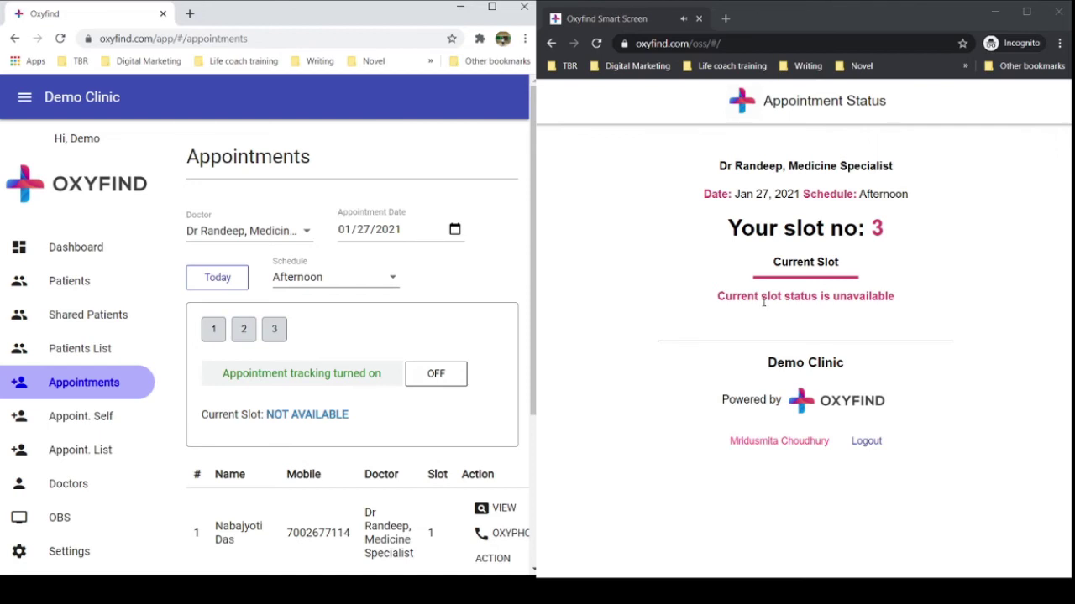
Step: Reload the patient page and move the current slot from 1 to 3
click(596, 42)
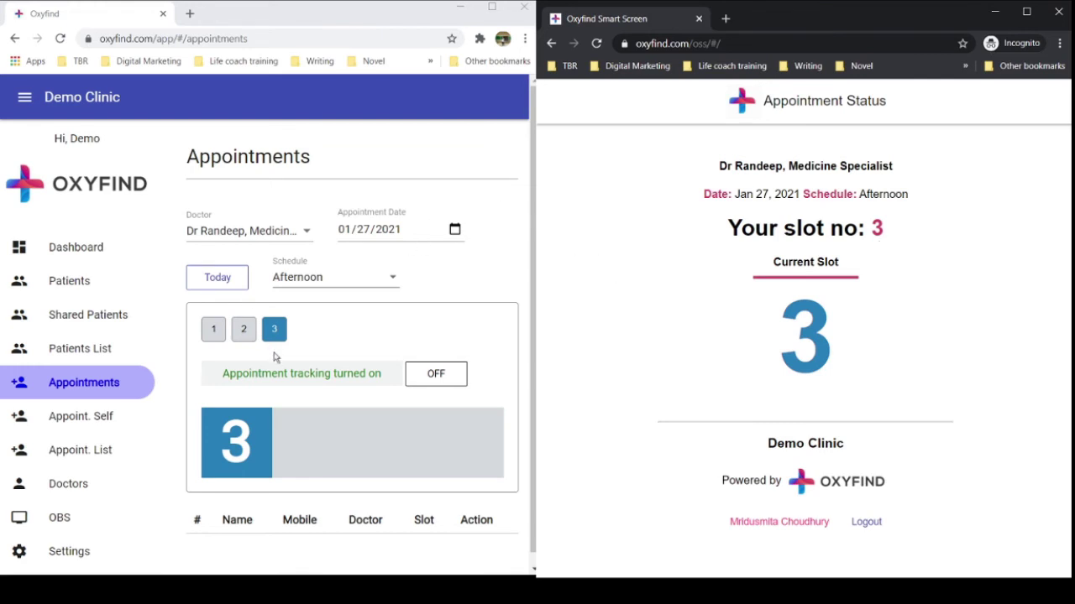
click(214, 331)
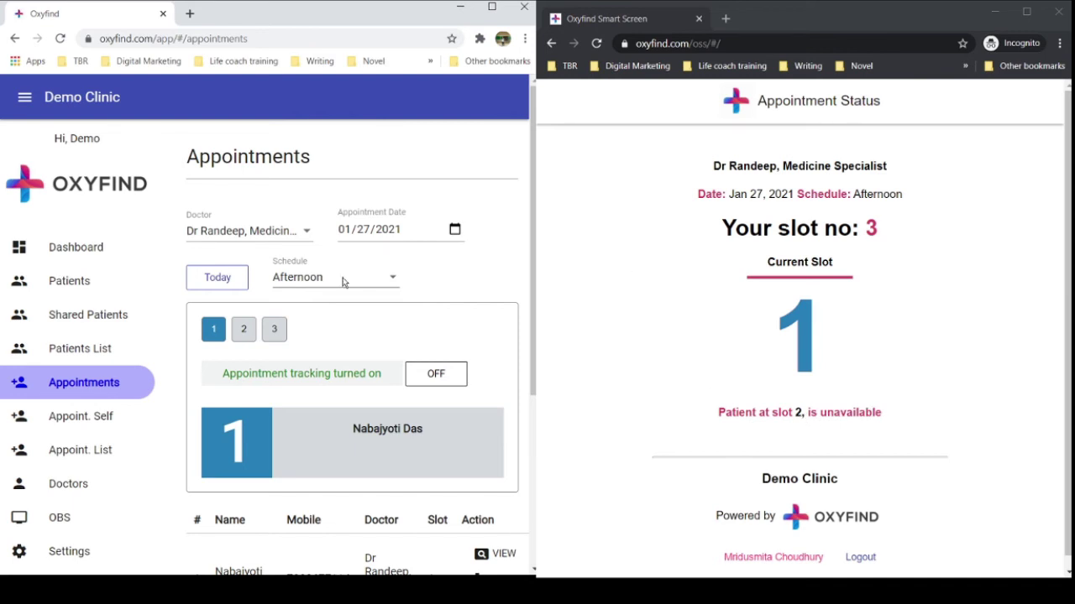
click(275, 330)
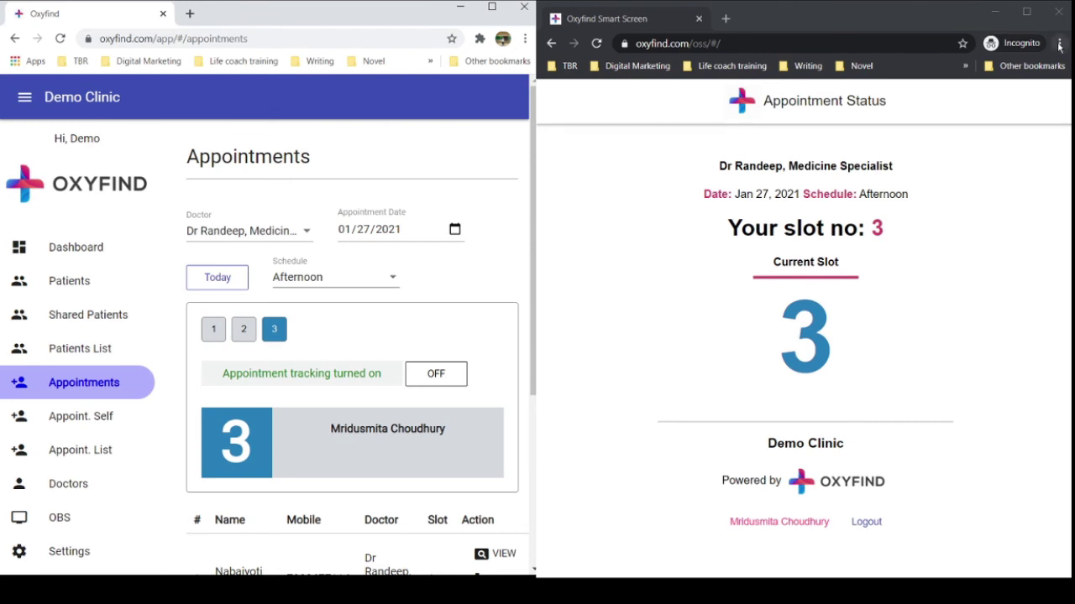
click(1041, 100)
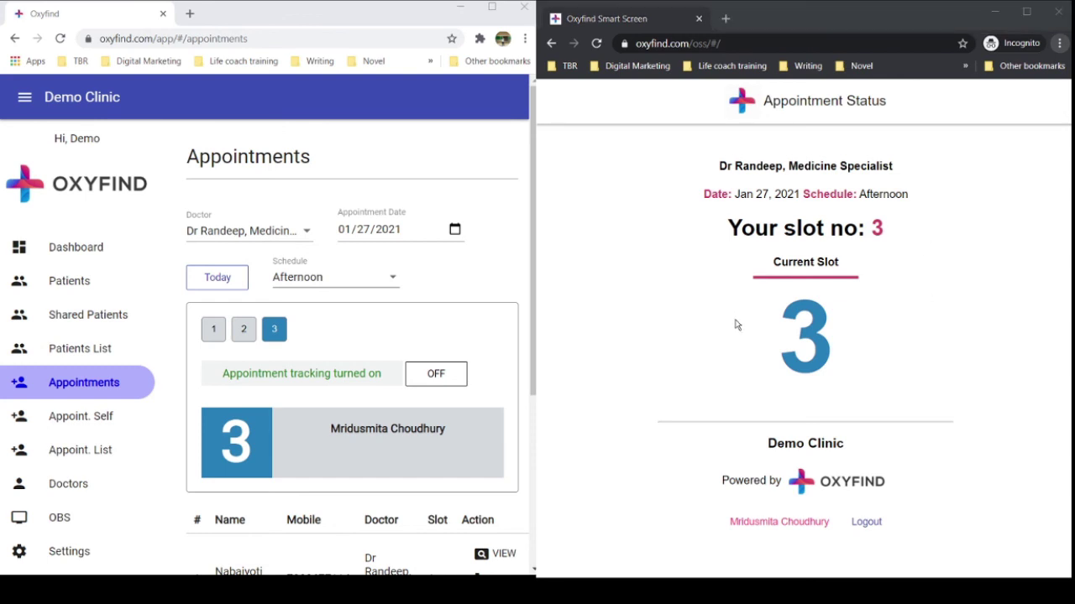
Step: Preview the patient's status page in the phone-sized device toolbar and scroll through it
key(ctrl+shift+m)
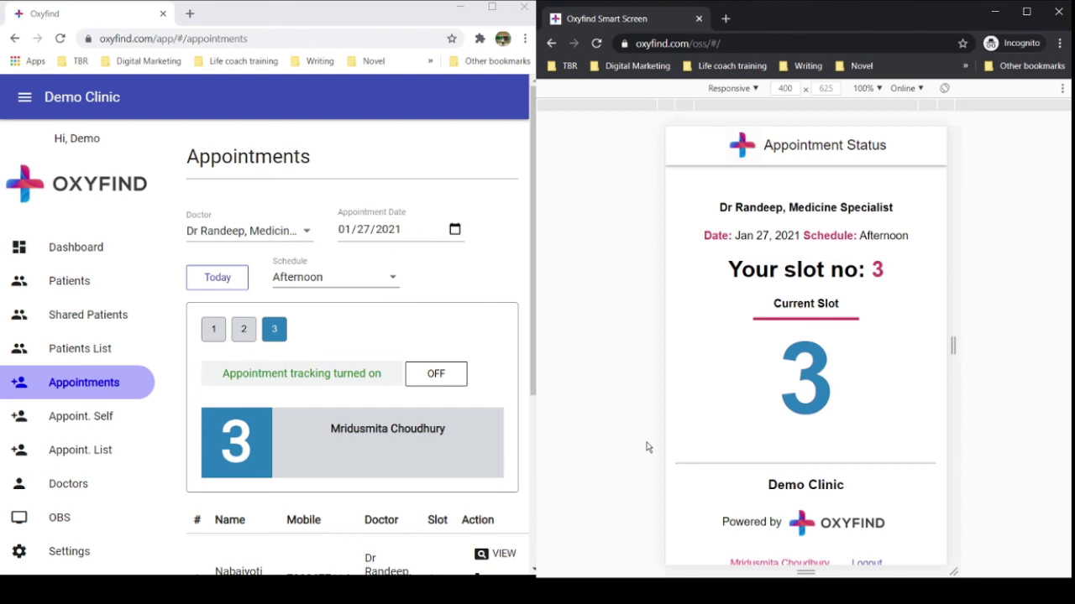
scroll(721, 407, down, 1)
scroll(721, 407, up, 1)
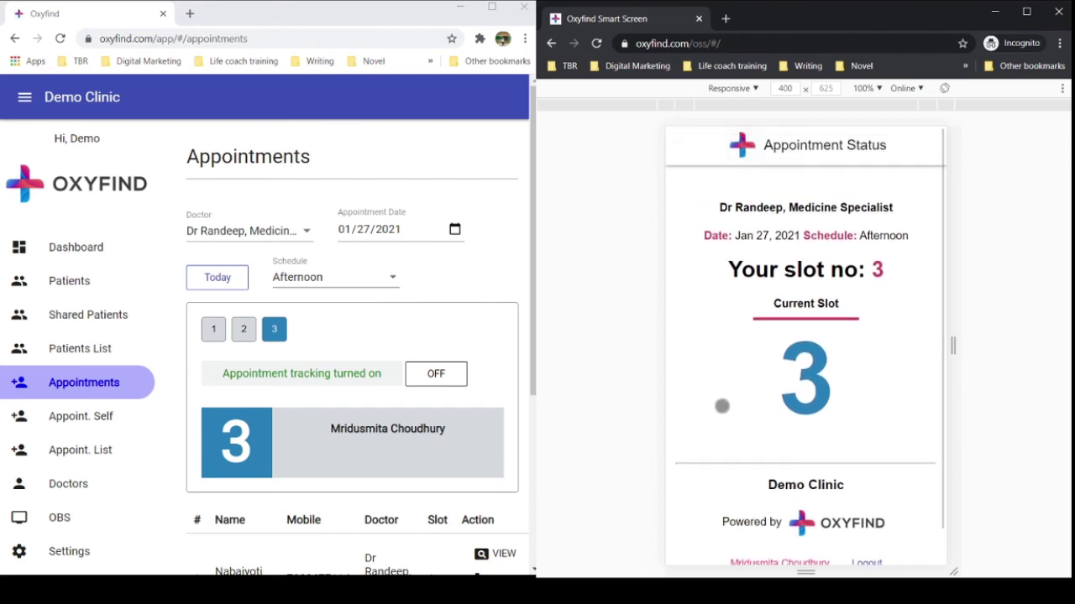
scroll(722, 406, down, 1)
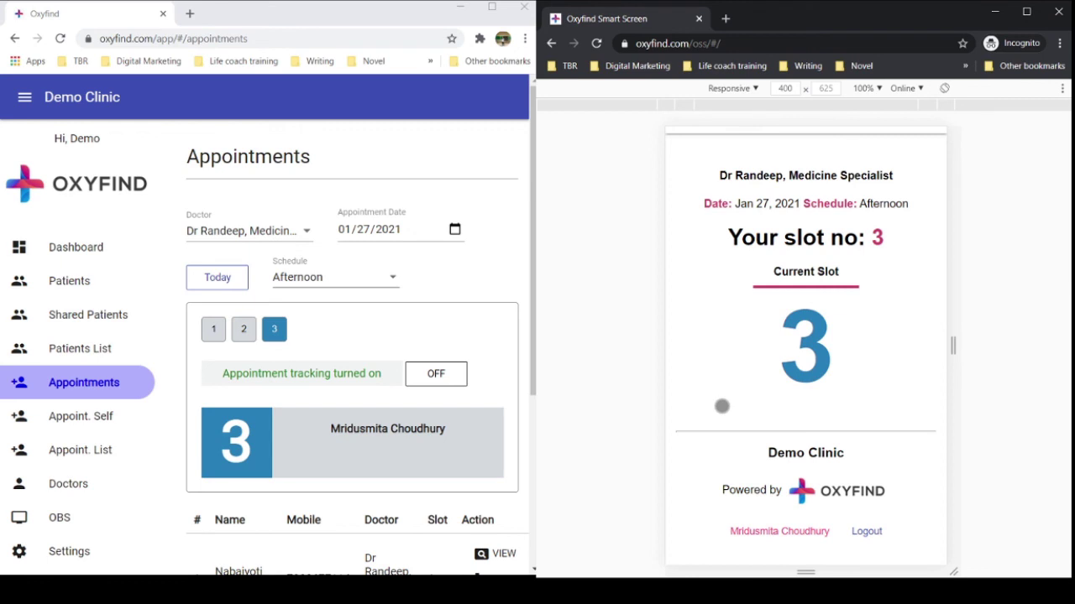
scroll(721, 407, up, 1)
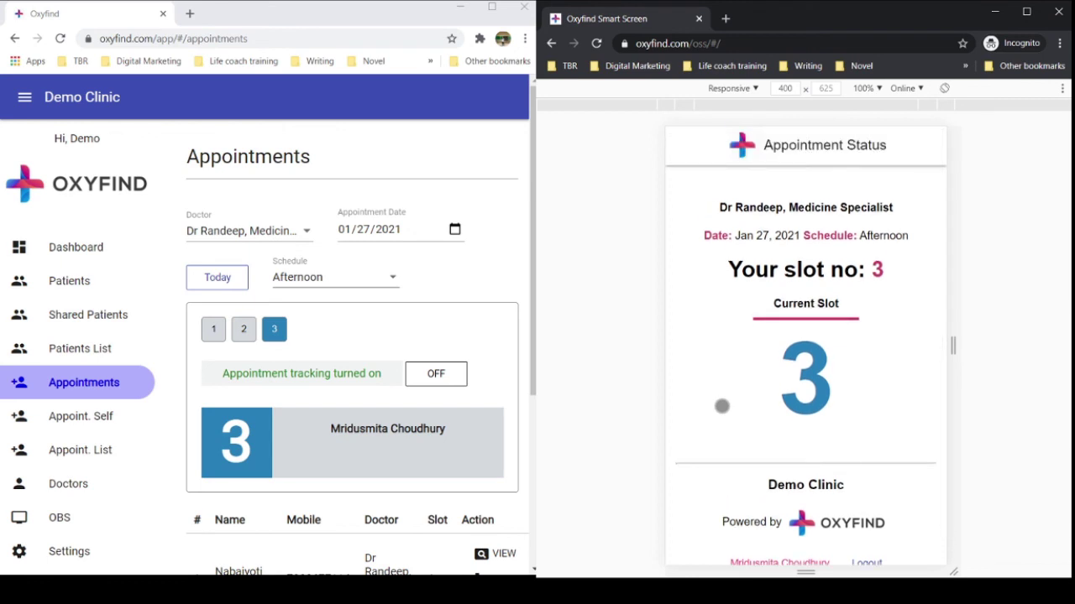
scroll(721, 407, down, 1)
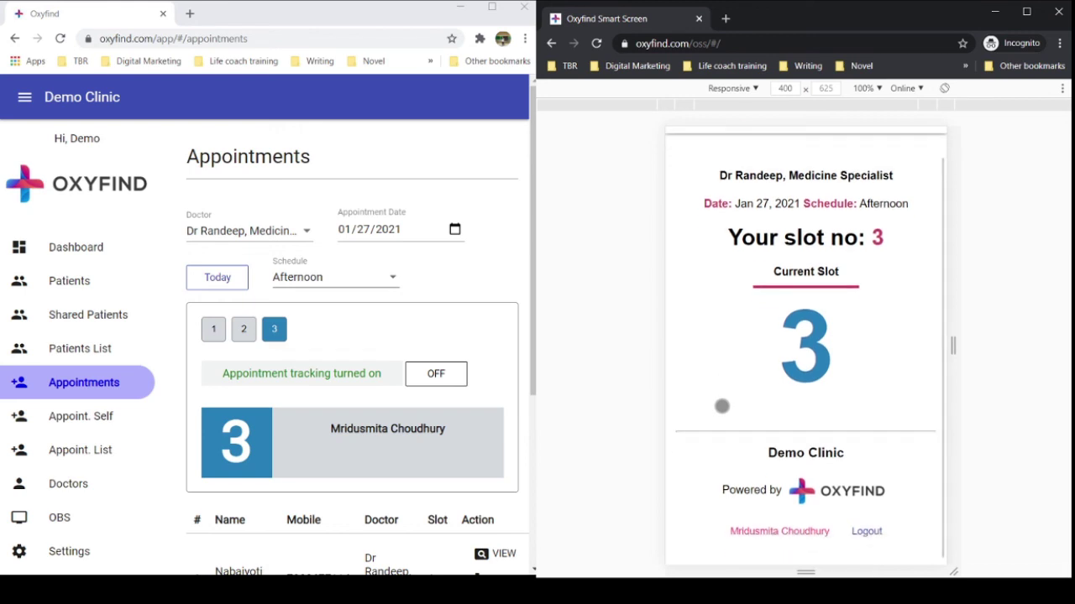